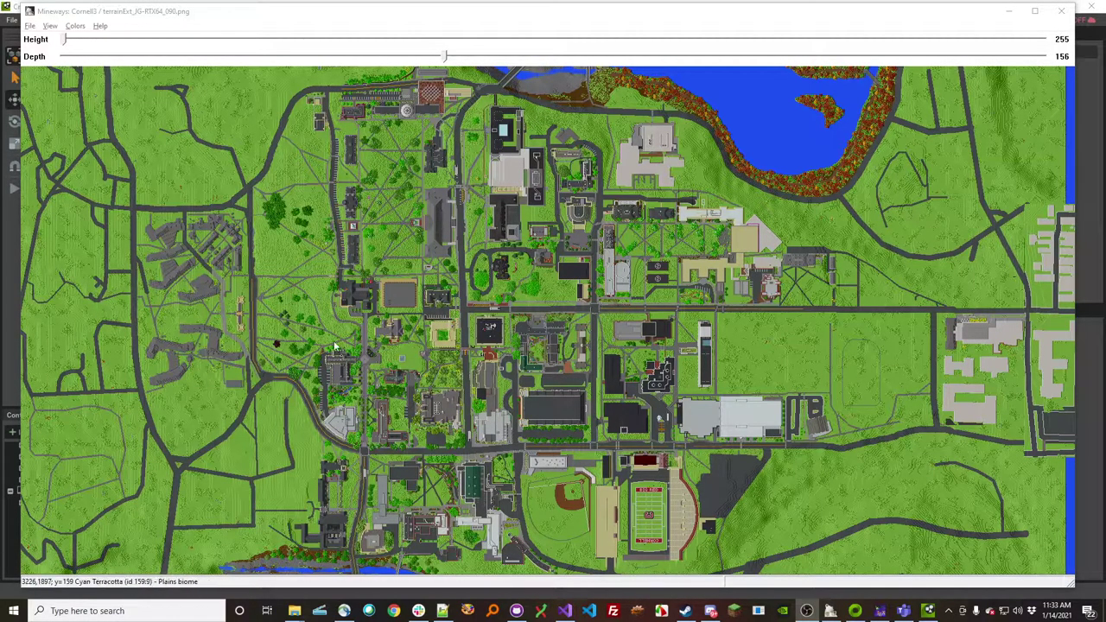
# Step: Switch to Omniverse Create and clear the albedo map texture from the cyan_terracotta material used on the campus roads
pyautogui.hotkey('alt', 'Tab')
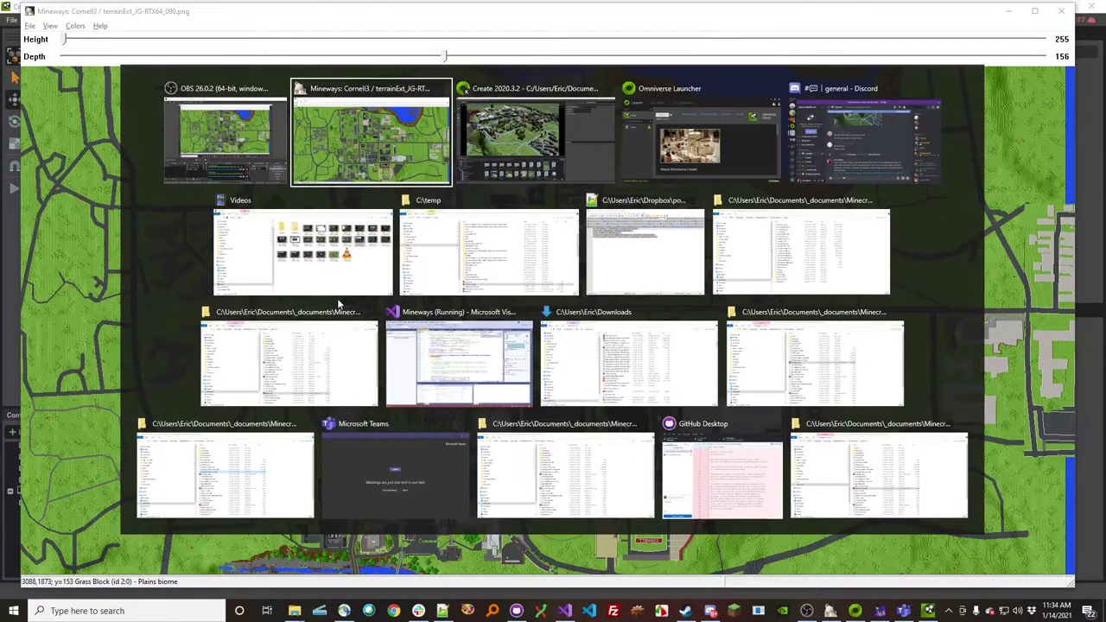
pyautogui.hotkey('alt', 'Tab')
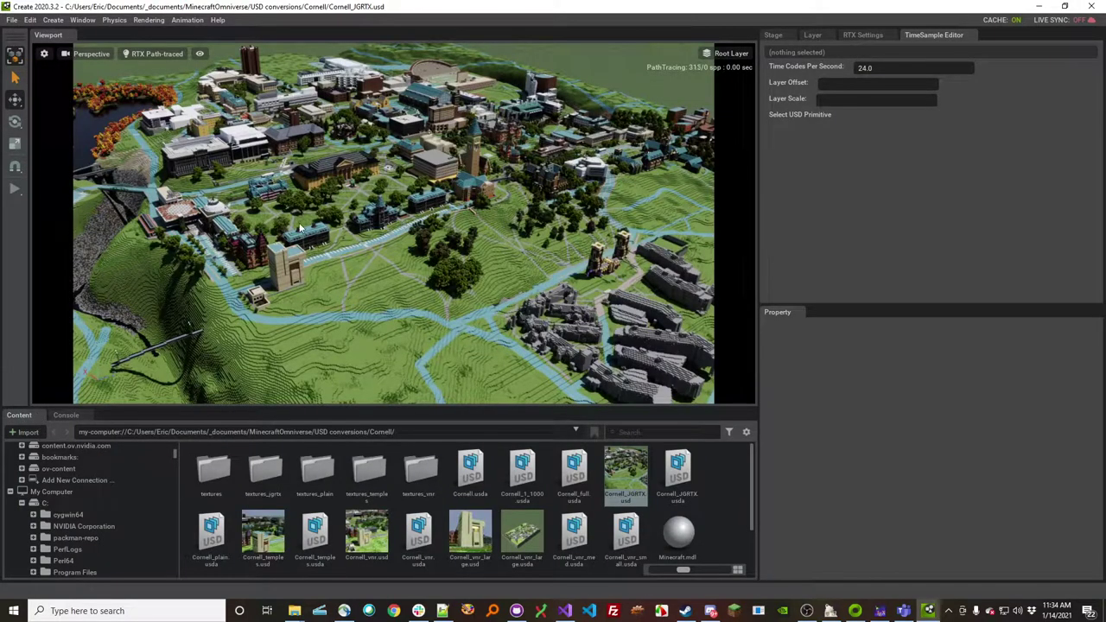
pyautogui.click(381, 321)
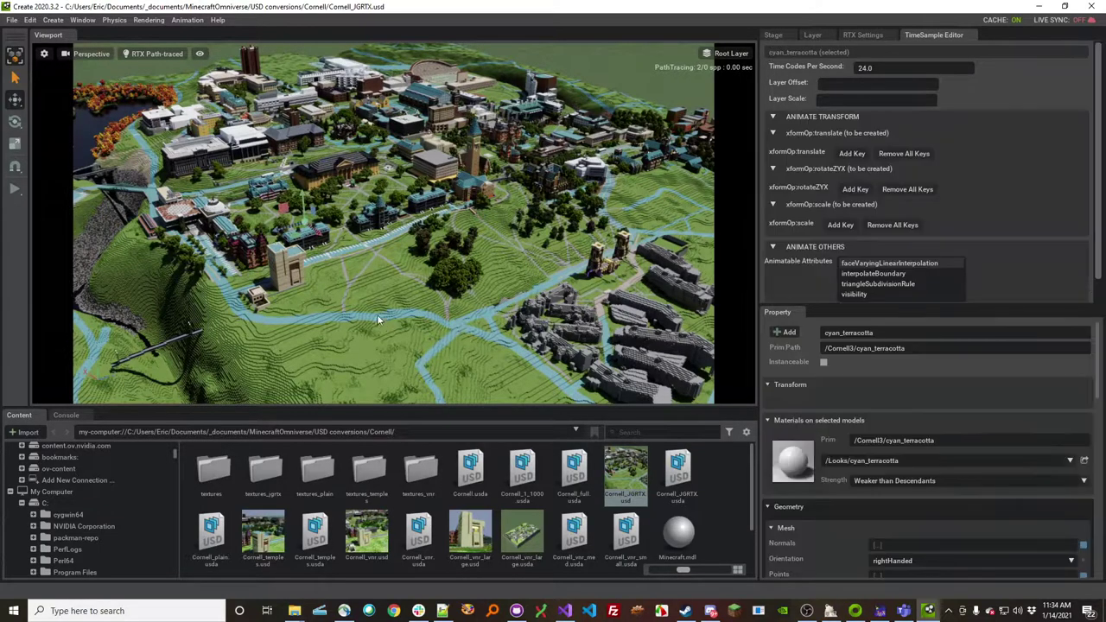
pyautogui.click(800, 461)
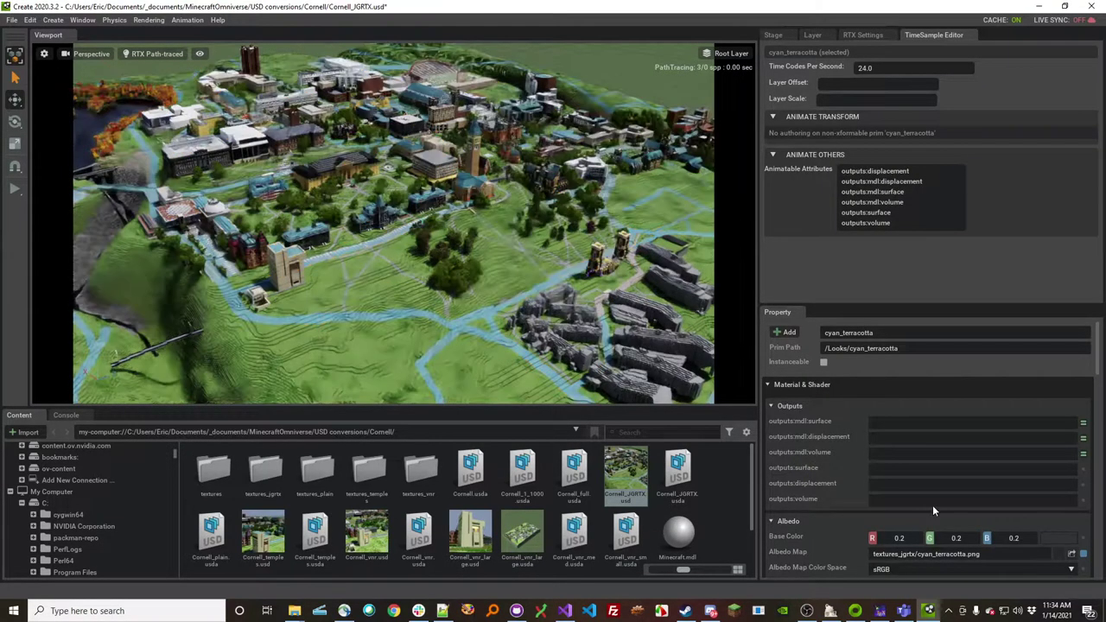
pyautogui.moveTo(981, 553); pyautogui.dragTo(858, 560)
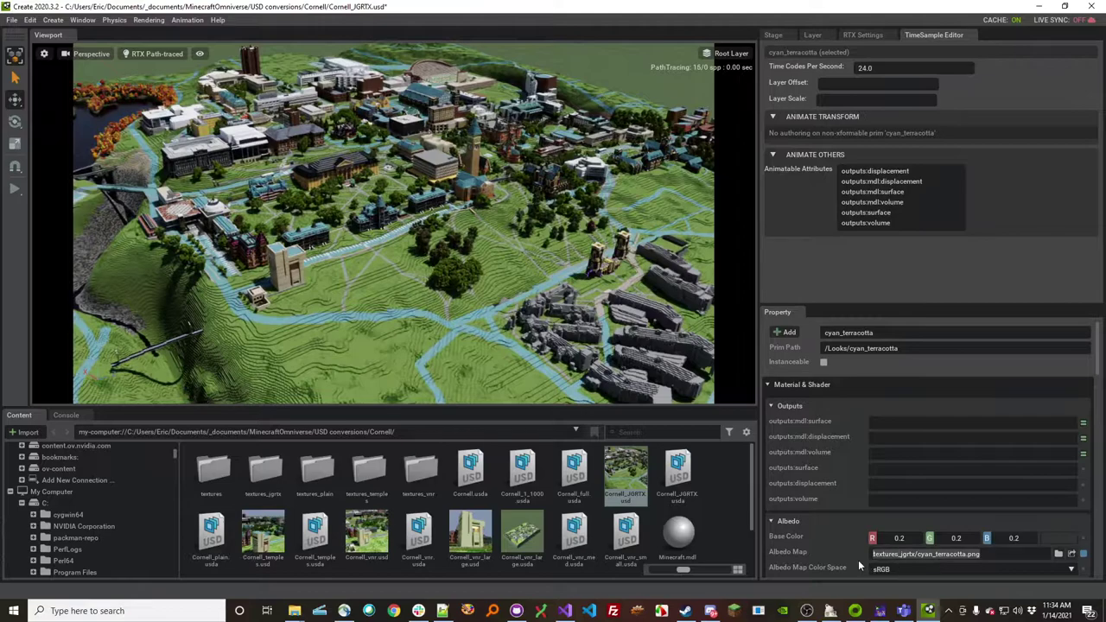
pyautogui.press('Delete')
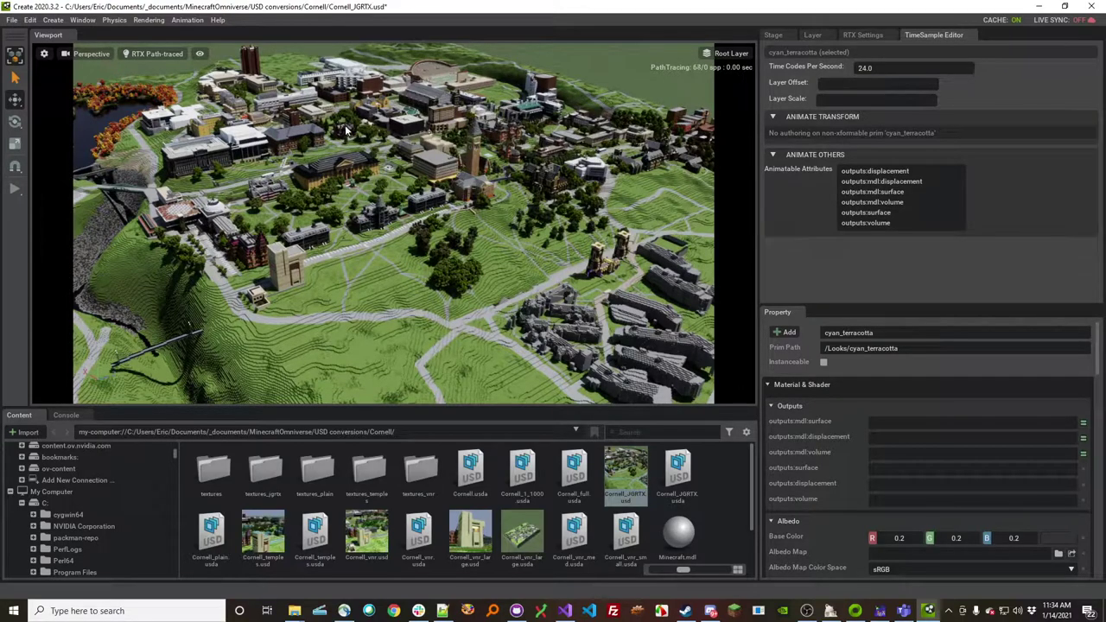
# Step: Rotate the Sun distant light to X 298 and Y 335 to shift the shadows on the clock tower
pyautogui.moveTo(358, 102)
pyautogui.mouseDown(button='right')
pyautogui.moveTo(360, 78)
pyautogui.moveTo(419, 114)
pyautogui.moveTo(374, 91)
pyautogui.moveTo(390, 67)
pyautogui.moveTo(404, 87)
pyautogui.moveTo(367, 78)
pyautogui.mouseUp(button='right')
pyautogui.press('w')
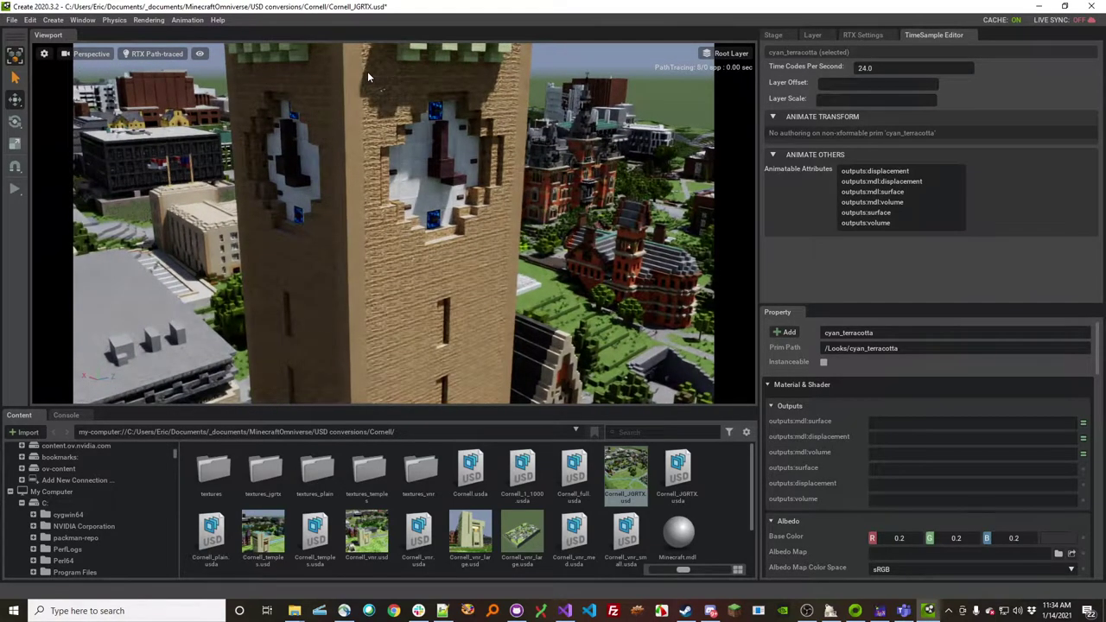
pyautogui.scroll(5, 367, 71)
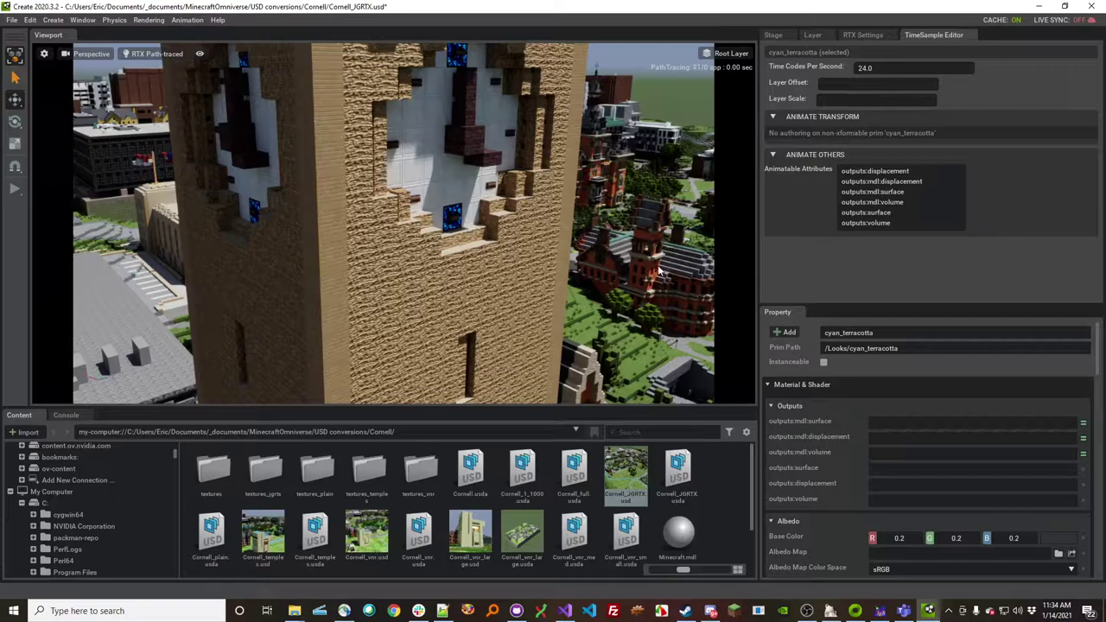
pyautogui.click(774, 35)
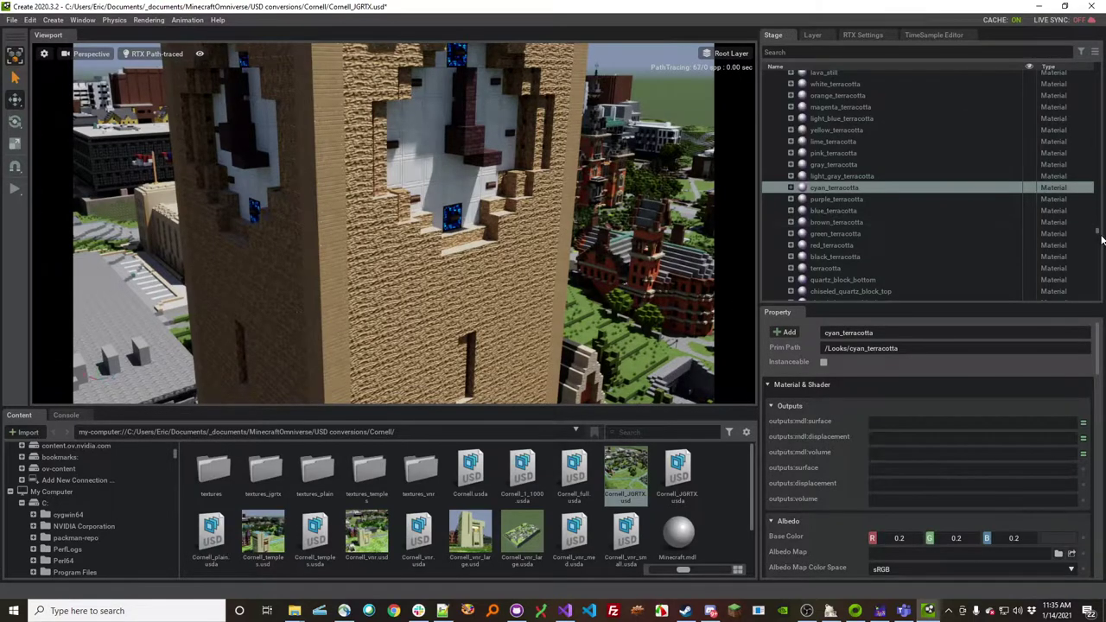
pyautogui.moveTo(1099, 232); pyautogui.dragTo(1092, 65)
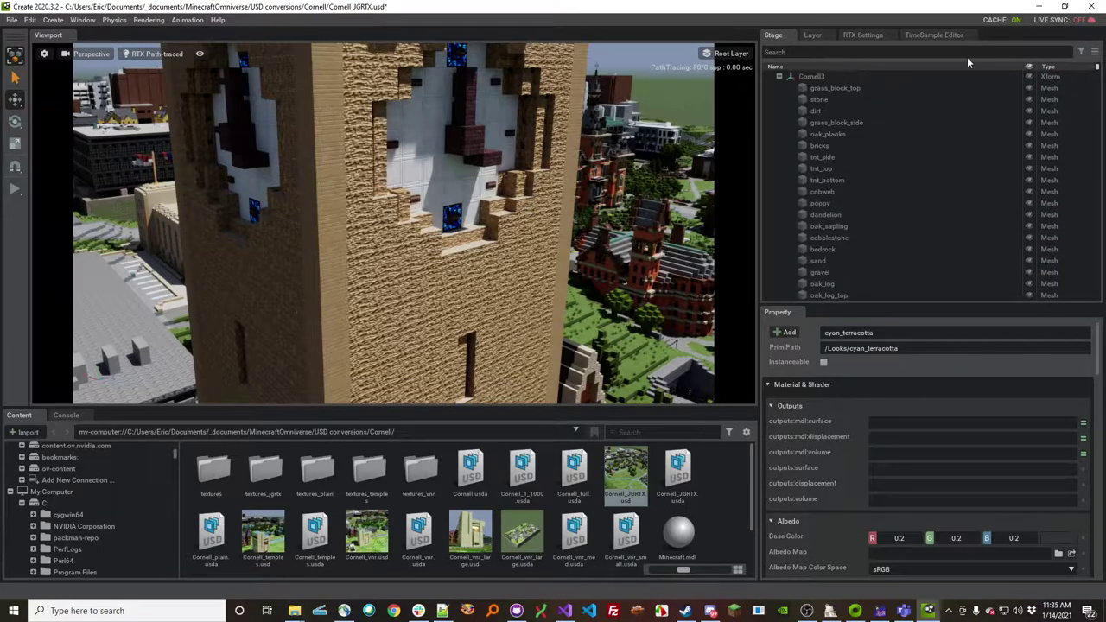
pyautogui.click(779, 77)
pyautogui.click(779, 88)
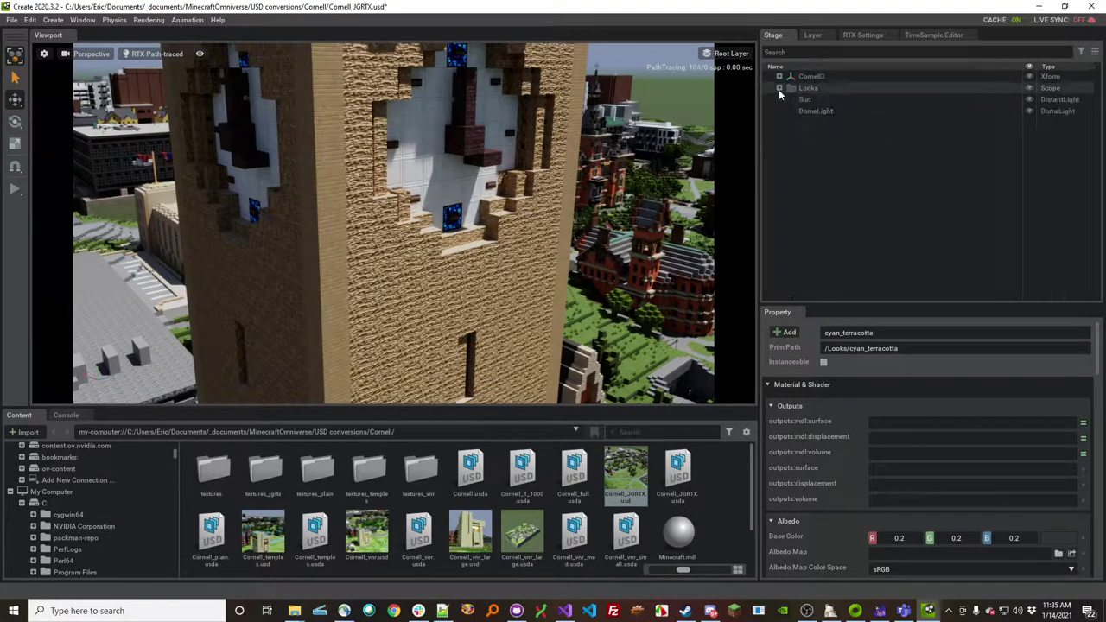
pyautogui.click(807, 100)
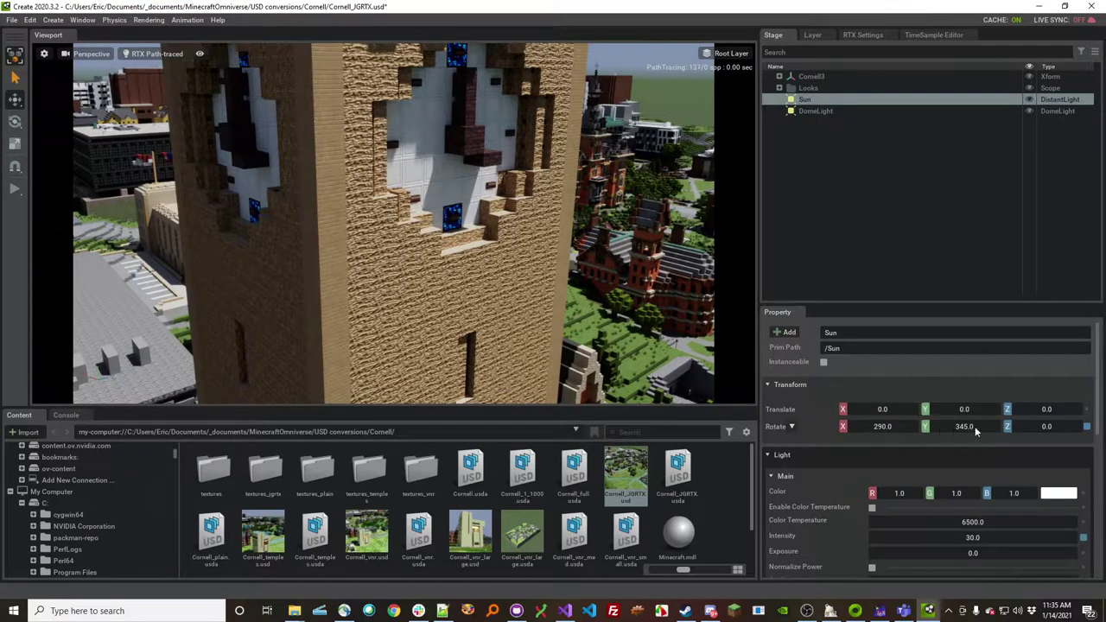
pyautogui.moveTo(975, 427)
pyautogui.mouseDown()
pyautogui.moveTo(986, 429)
pyautogui.moveTo(881, 425)
pyautogui.moveTo(904, 425)
pyautogui.mouseUp()
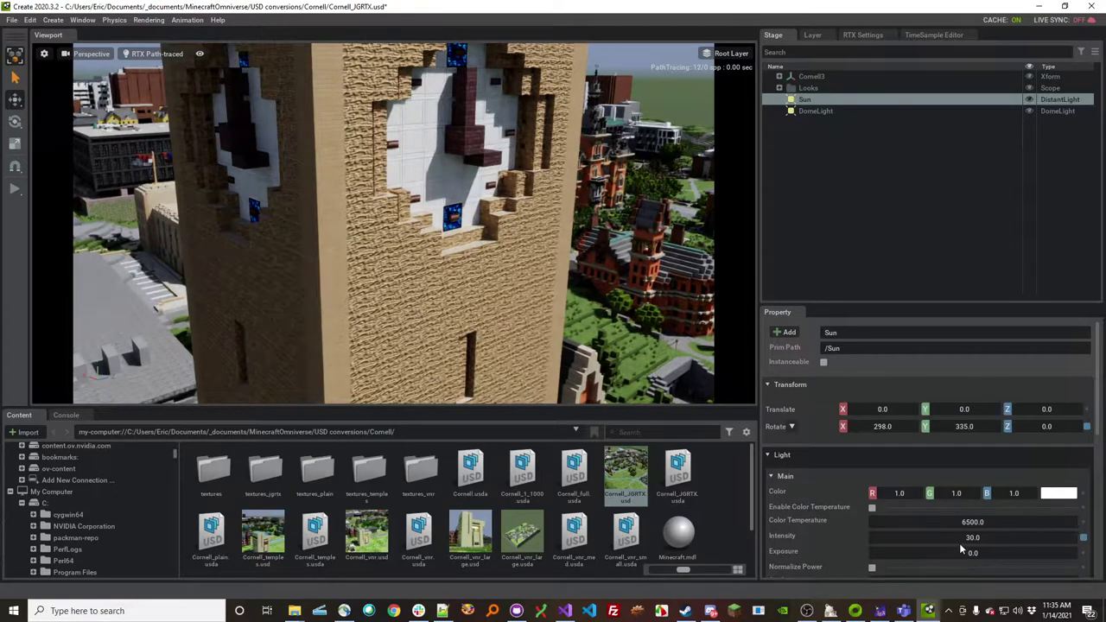
# Step: Set the Sun light's angle to 10.7 to soften the shadows on the clock face
pyautogui.scroll(-1, 959, 543)
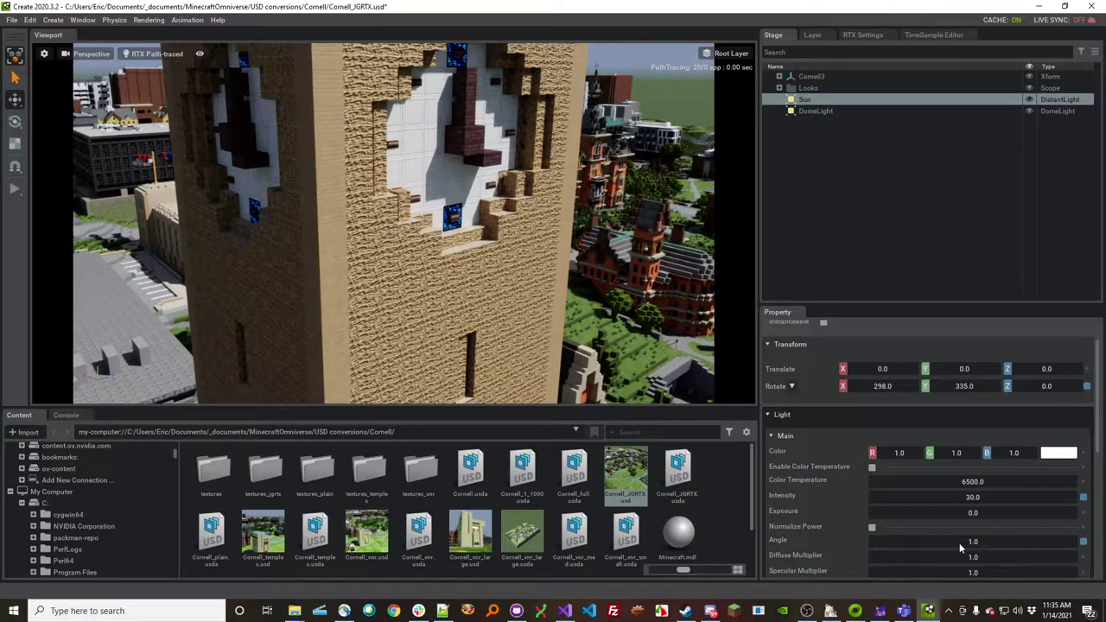
pyautogui.scroll(-1, 957, 541)
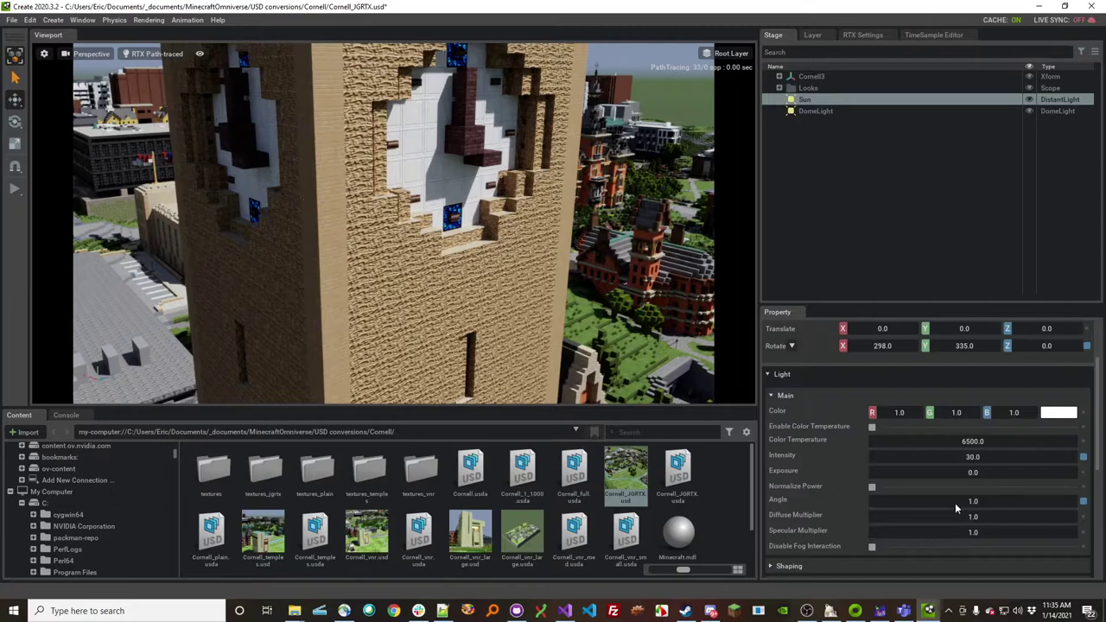
pyautogui.moveTo(983, 499); pyautogui.dragTo(1017, 502)
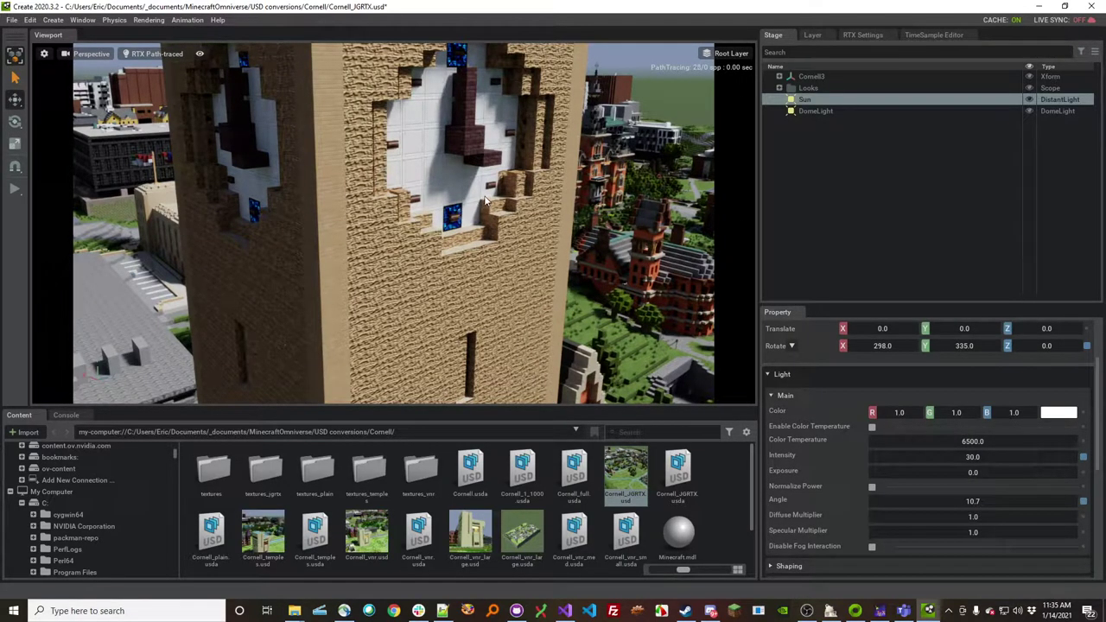
pyautogui.moveTo(494, 157); pyautogui.dragTo(497, 138, button='right')
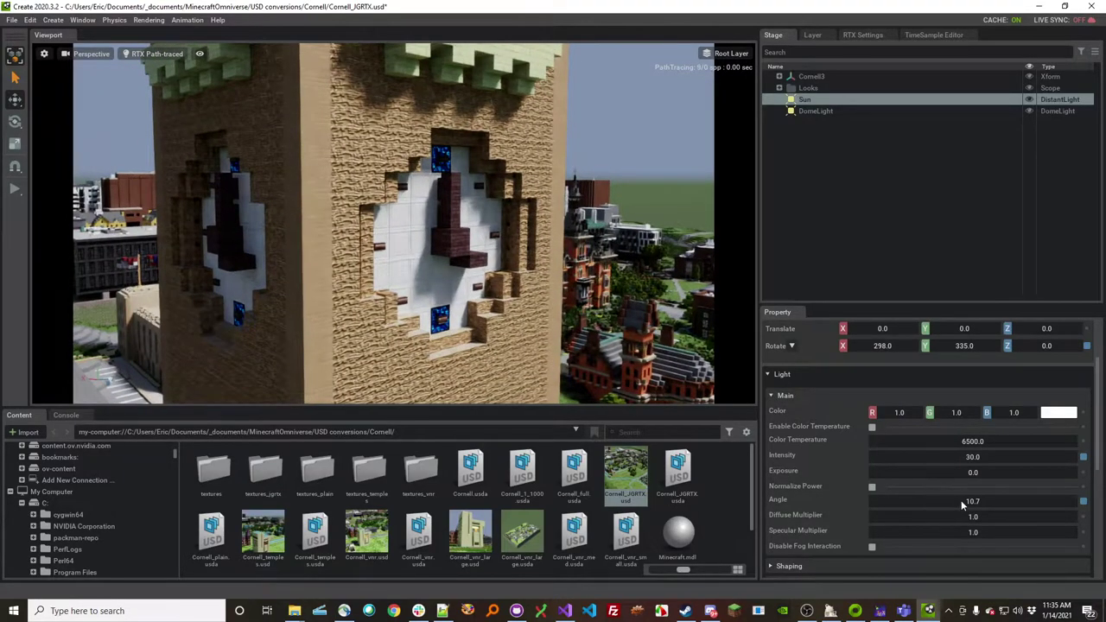
# Step: Set the Sun light's angle to 0 for sharp-edged shadows
pyautogui.doubleClick(962, 501)
pyautogui.write('0')
pyautogui.press('Return')
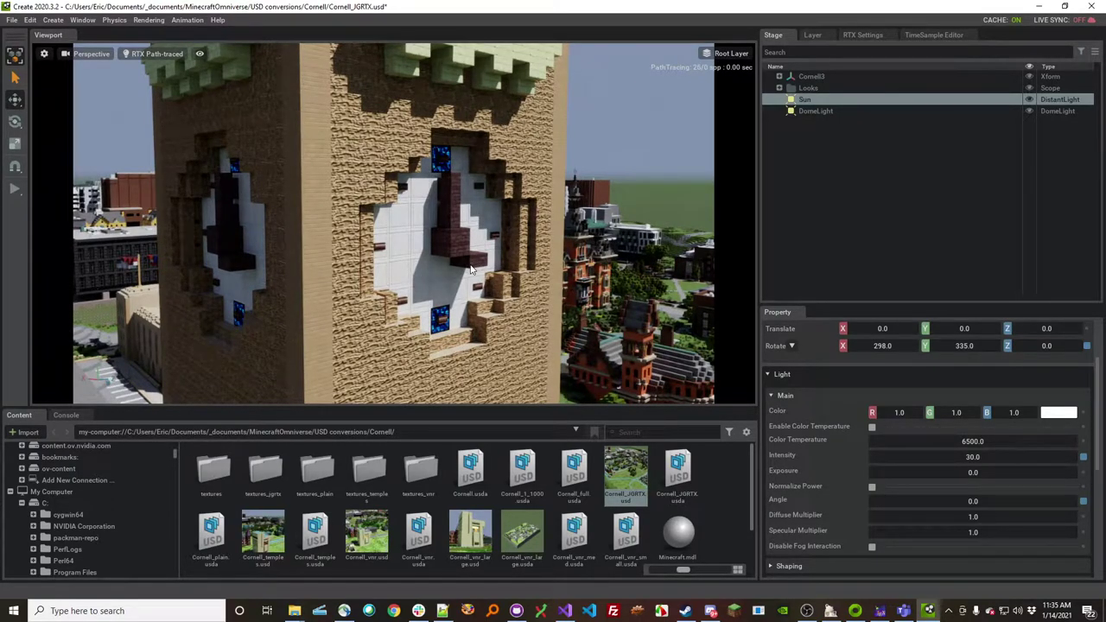
# Step: Examine the clock tower's belfry from outside and inside, including the yellow chair and the sunlight on its floor
pyautogui.press('e')
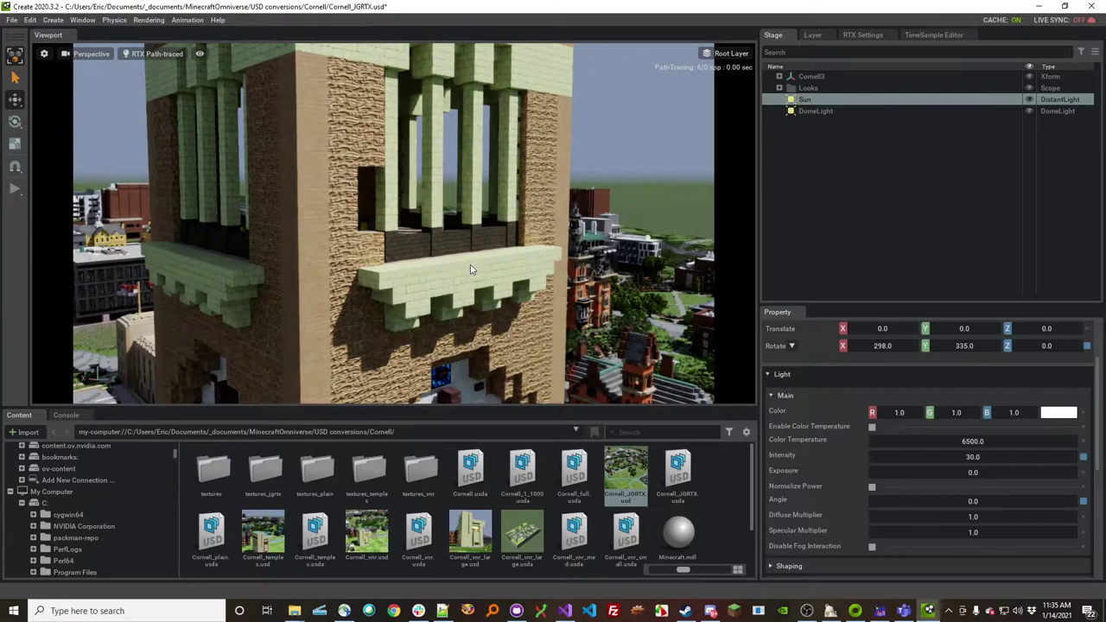
pyautogui.press('e')
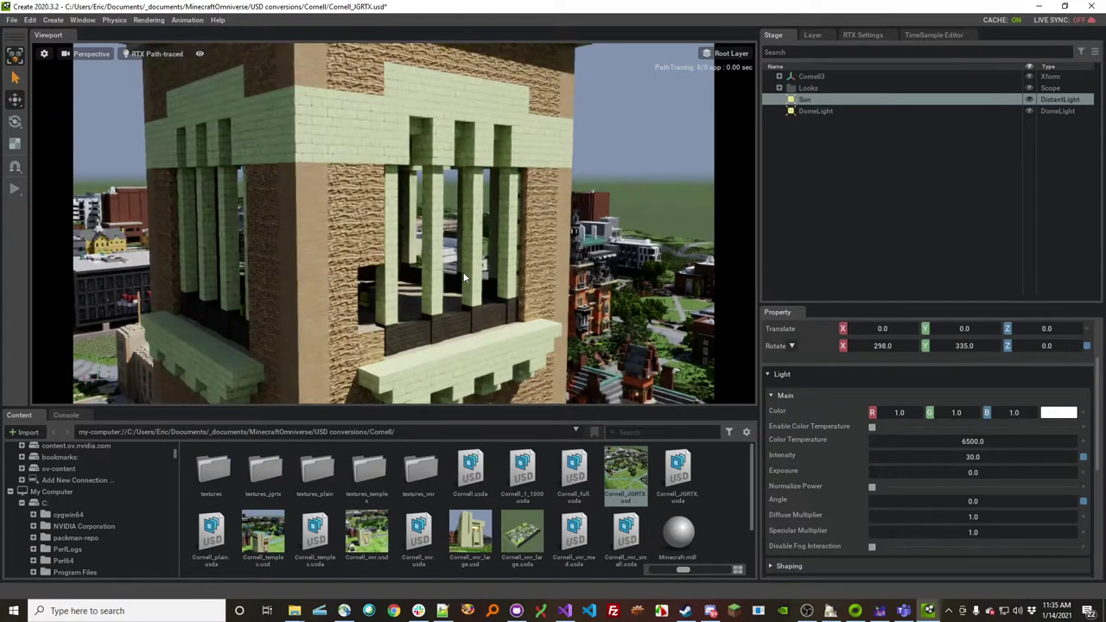
pyautogui.moveTo(463, 272); pyautogui.dragTo(454, 279, button='right')
pyautogui.scroll(5, 454, 279)
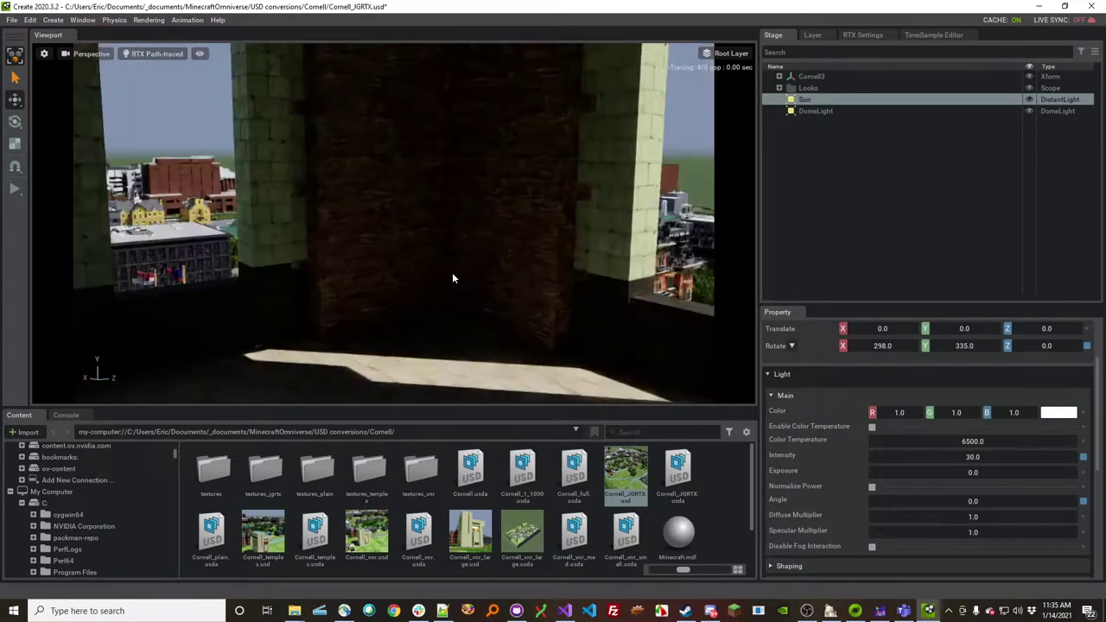
pyautogui.scroll(5, 633, 370)
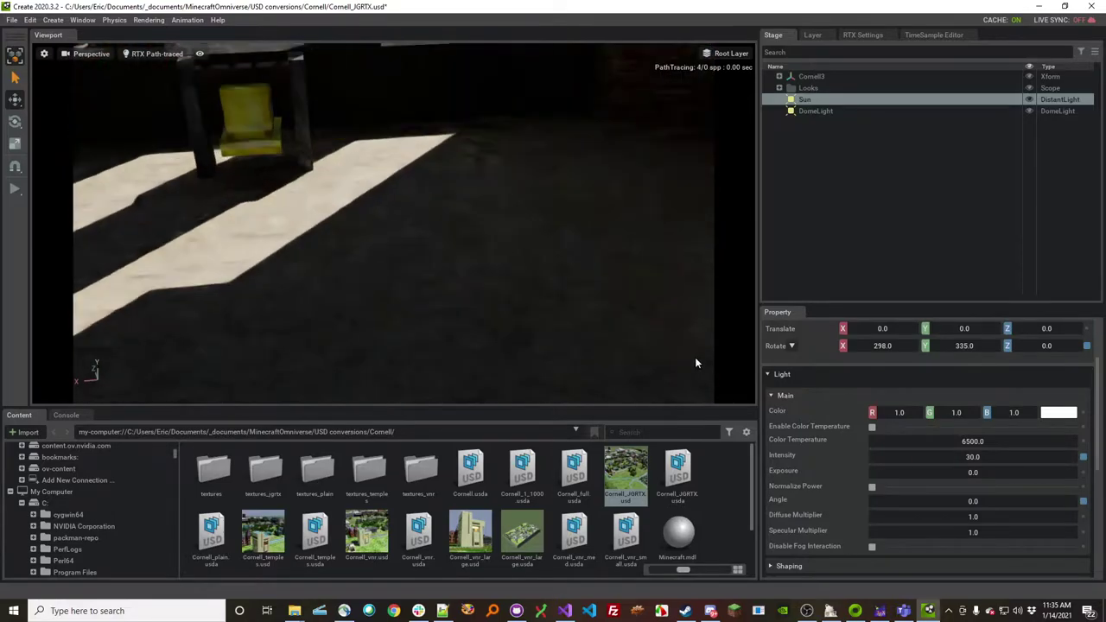
pyautogui.scroll(-5, 675, 309)
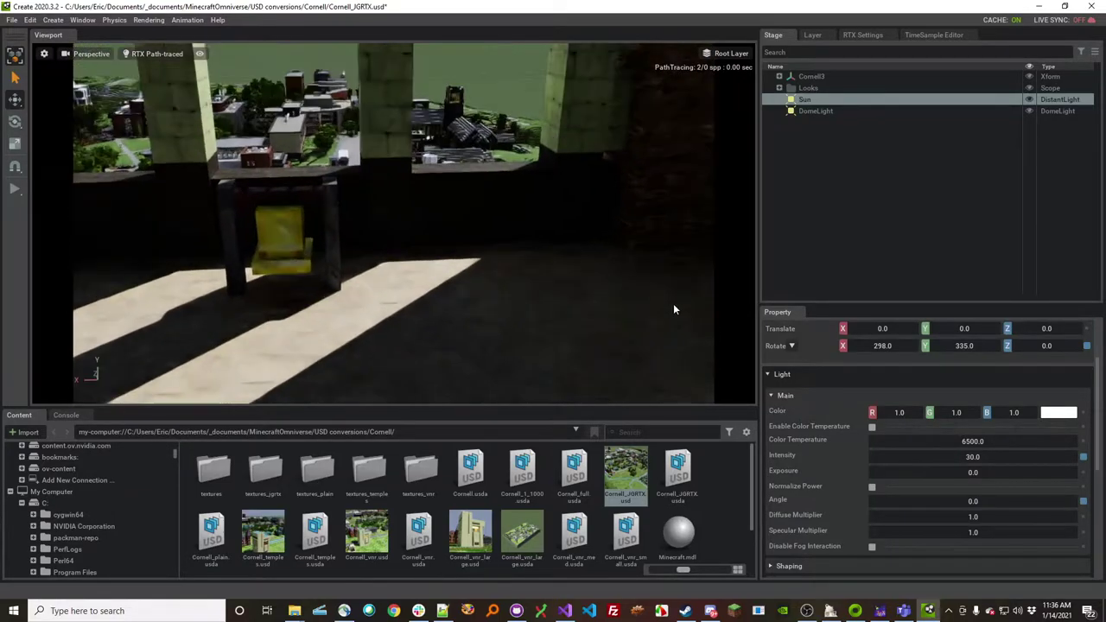
pyautogui.scroll(-6, 652, 301)
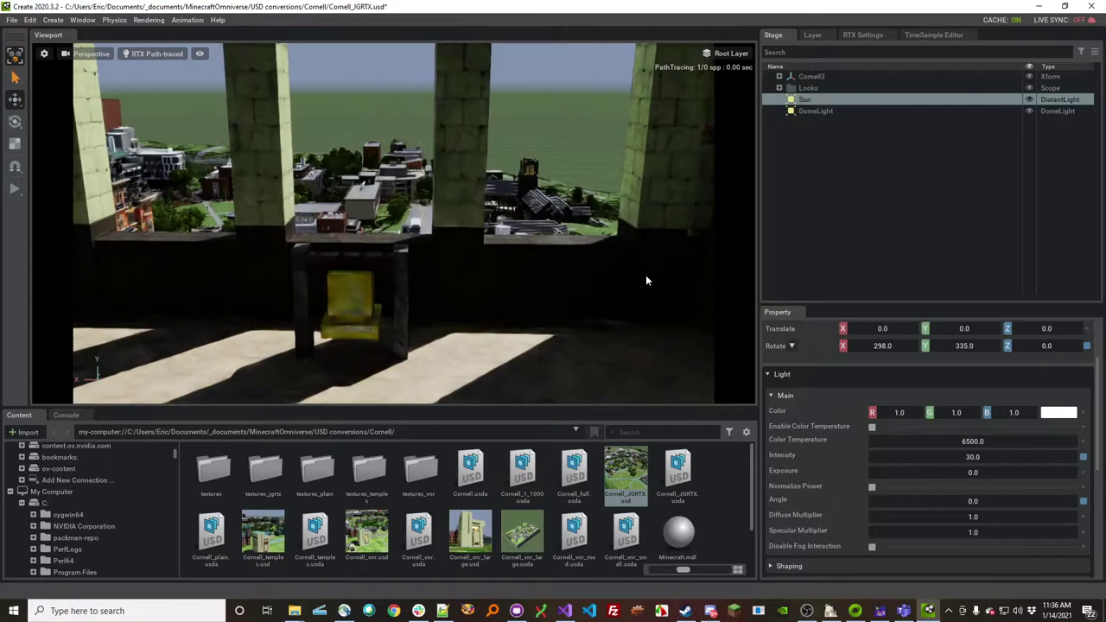
# Step: Examine the dark-windowed, grid-patterned building facade and look over the available viewport render modes
pyautogui.moveTo(581, 288)
pyautogui.mouseDown(button='right')
pyautogui.moveTo(492, 286)
pyautogui.moveTo(426, 264)
pyautogui.moveTo(463, 221)
pyautogui.moveTo(539, 287)
pyautogui.moveTo(558, 326)
pyautogui.moveTo(548, 255)
pyautogui.moveTo(555, 277)
pyautogui.moveTo(592, 279)
pyautogui.moveTo(516, 289)
pyautogui.moveTo(429, 210)
pyautogui.moveTo(376, 216)
pyautogui.mouseUp(button='right')
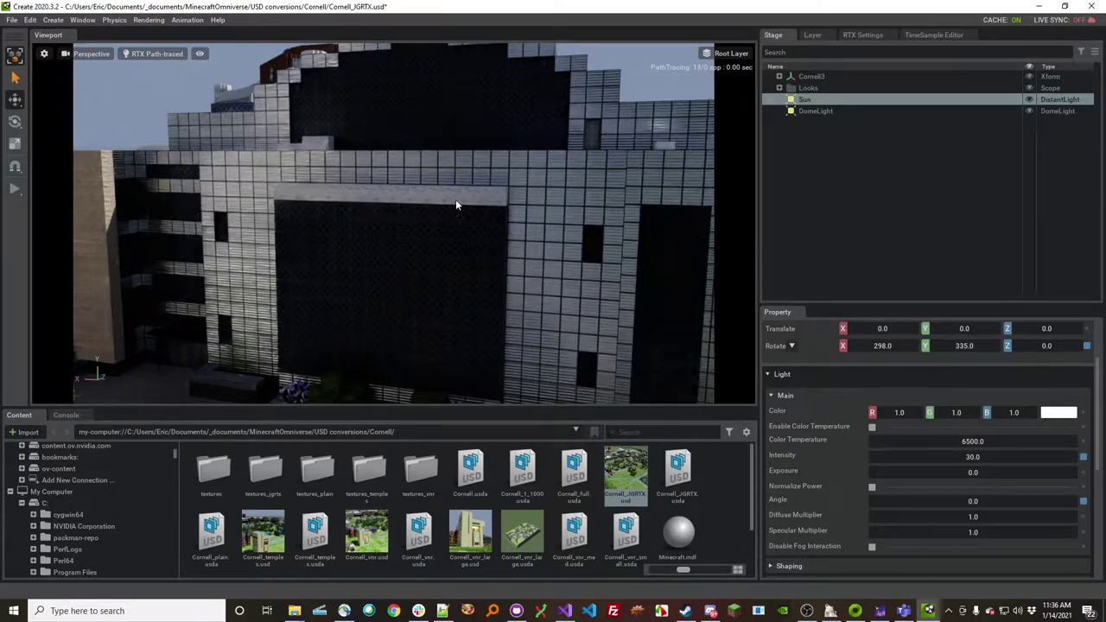
pyautogui.press('d')
pyautogui.moveTo(522, 219)
pyautogui.mouseDown(button='right')
pyautogui.moveTo(610, 210)
pyautogui.moveTo(619, 222)
pyautogui.moveTo(605, 237)
pyautogui.moveTo(437, 203)
pyautogui.mouseUp(button='right')
pyautogui.press('a')
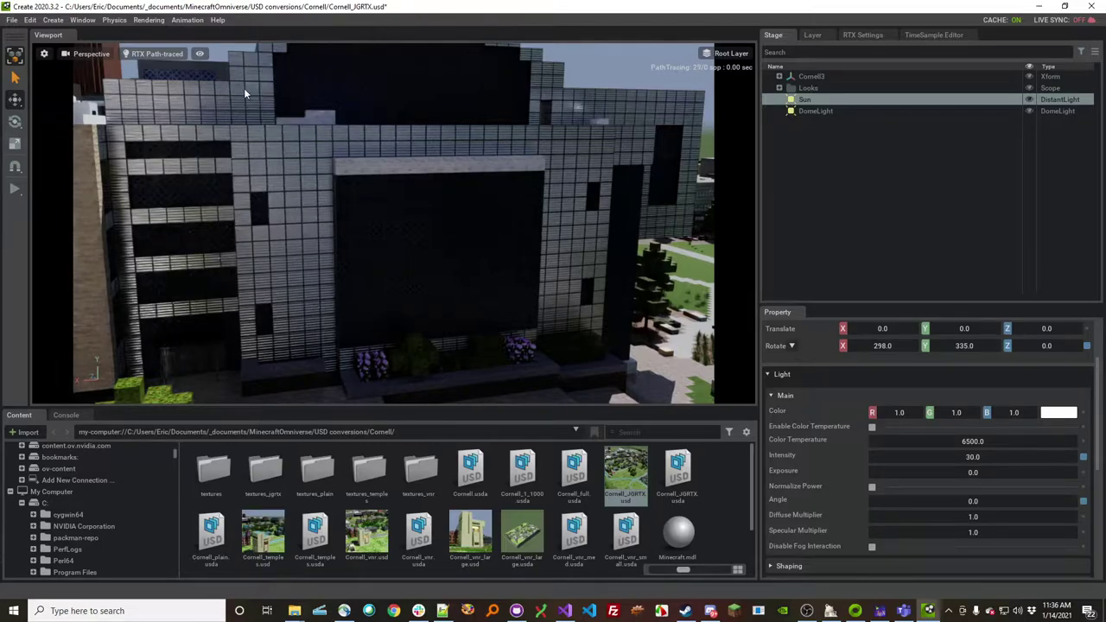
pyautogui.click(156, 54)
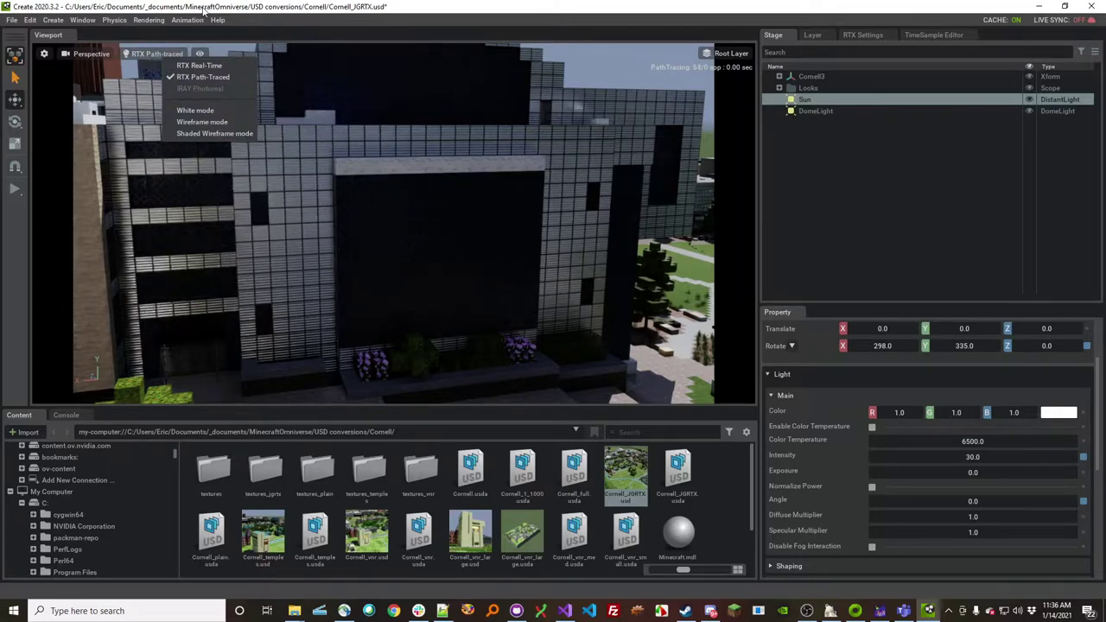
pyautogui.click(544, 229)
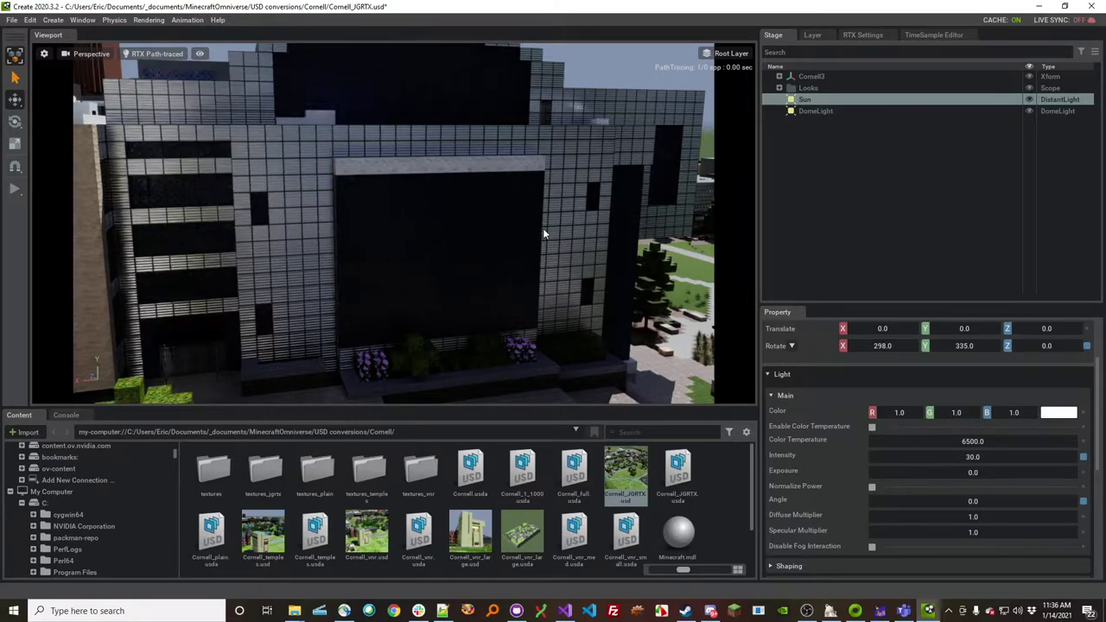
# Step: Examine the whole campus from above and the lake surrounded by autumn trees up close
pyautogui.scroll(-5, 544, 229)
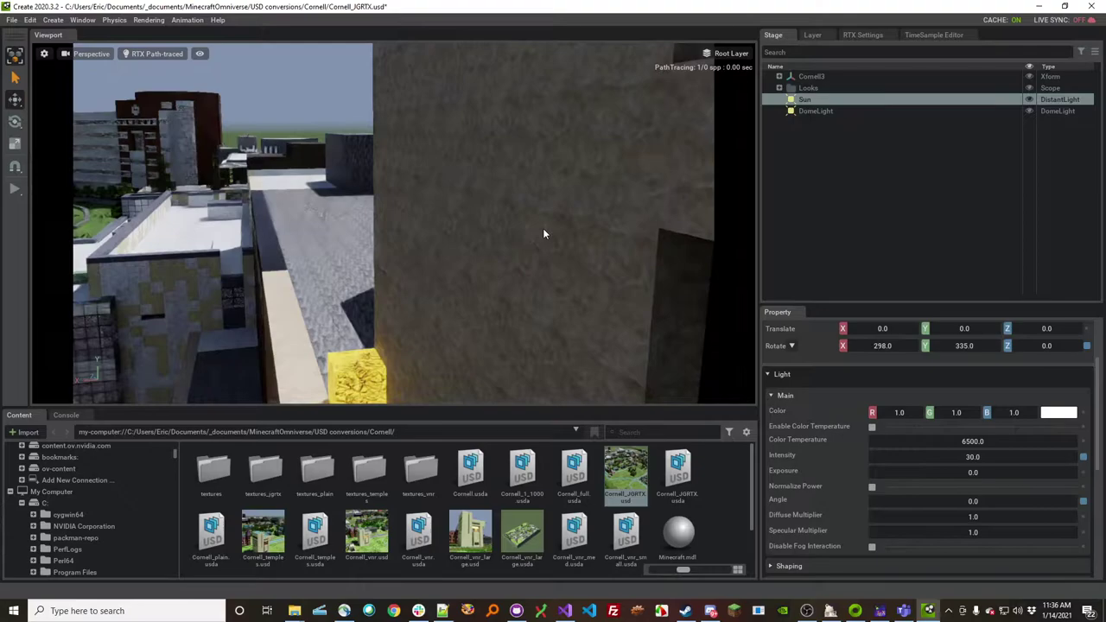
pyautogui.moveTo(544, 230); pyautogui.dragTo(296, 261, button='right')
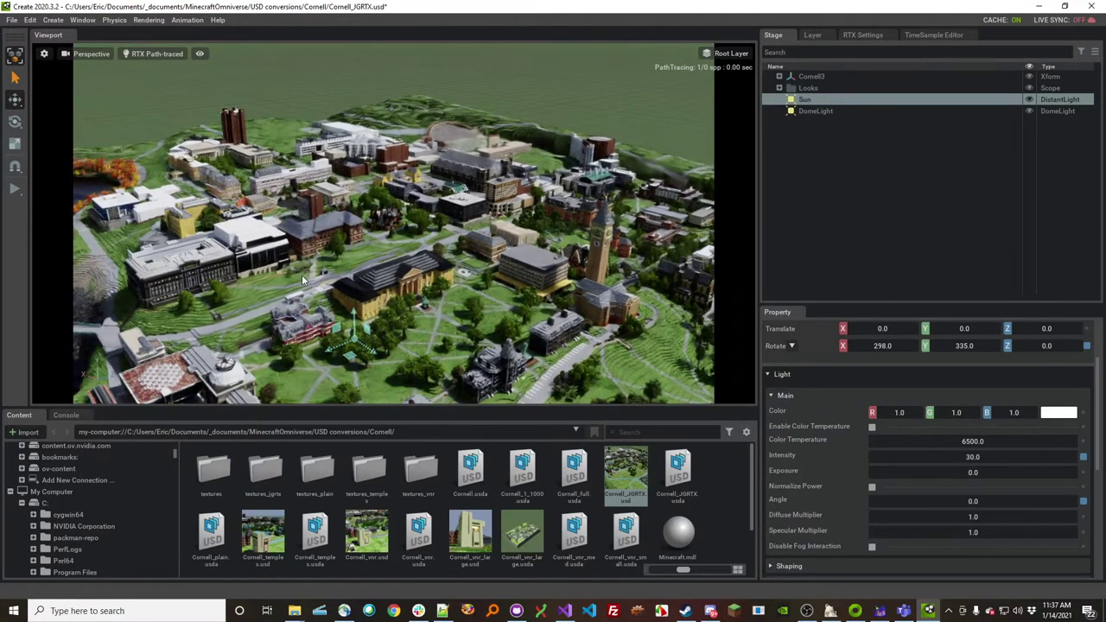
pyautogui.moveTo(301, 276); pyautogui.dragTo(173, 273, button='right')
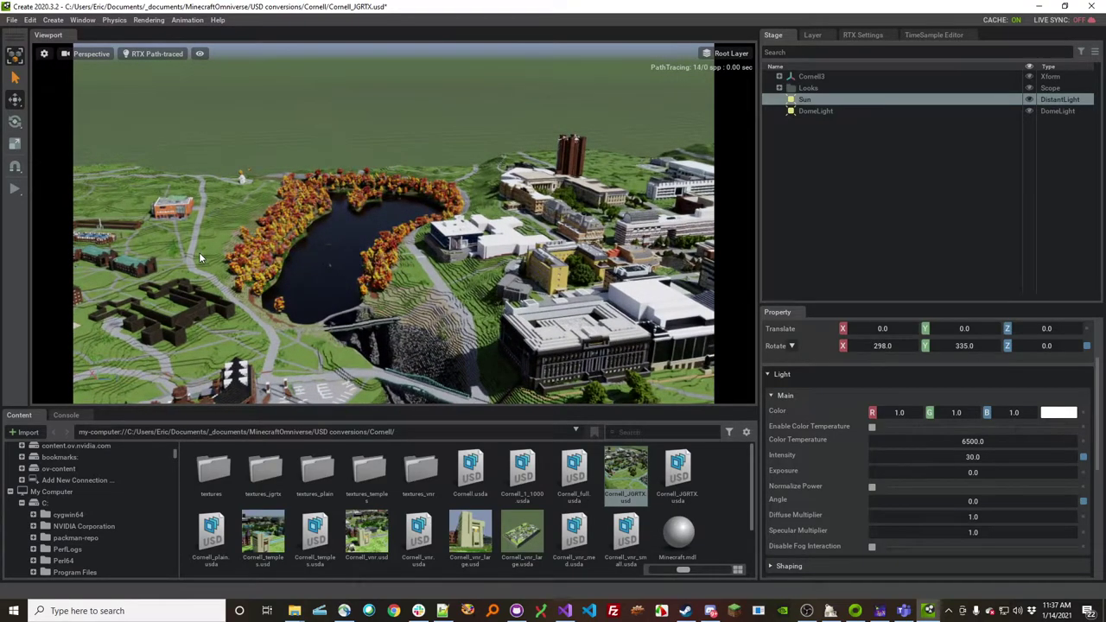
pyautogui.moveTo(200, 254)
pyautogui.mouseDown(button='right')
pyautogui.moveTo(299, 262)
pyautogui.moveTo(415, 246)
pyautogui.moveTo(448, 253)
pyautogui.moveTo(446, 285)
pyautogui.moveTo(430, 317)
pyautogui.moveTo(252, 304)
pyautogui.moveTo(80, 269)
pyautogui.moveTo(128, 266)
pyautogui.moveTo(150, 279)
pyautogui.moveTo(158, 256)
pyautogui.moveTo(185, 245)
pyautogui.moveTo(239, 263)
pyautogui.moveTo(243, 230)
pyautogui.moveTo(249, 237)
pyautogui.mouseUp(button='right')
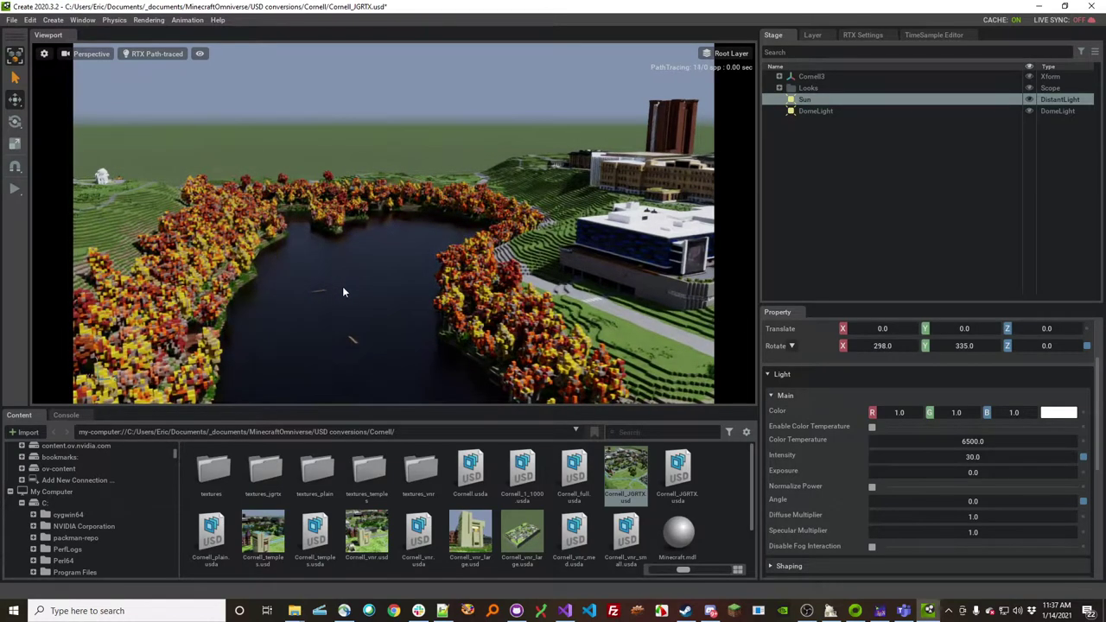
pyautogui.moveTo(342, 292)
pyautogui.mouseDown(button='right')
pyautogui.moveTo(331, 294)
pyautogui.moveTo(340, 276)
pyautogui.moveTo(337, 285)
pyautogui.mouseUp(button='right')
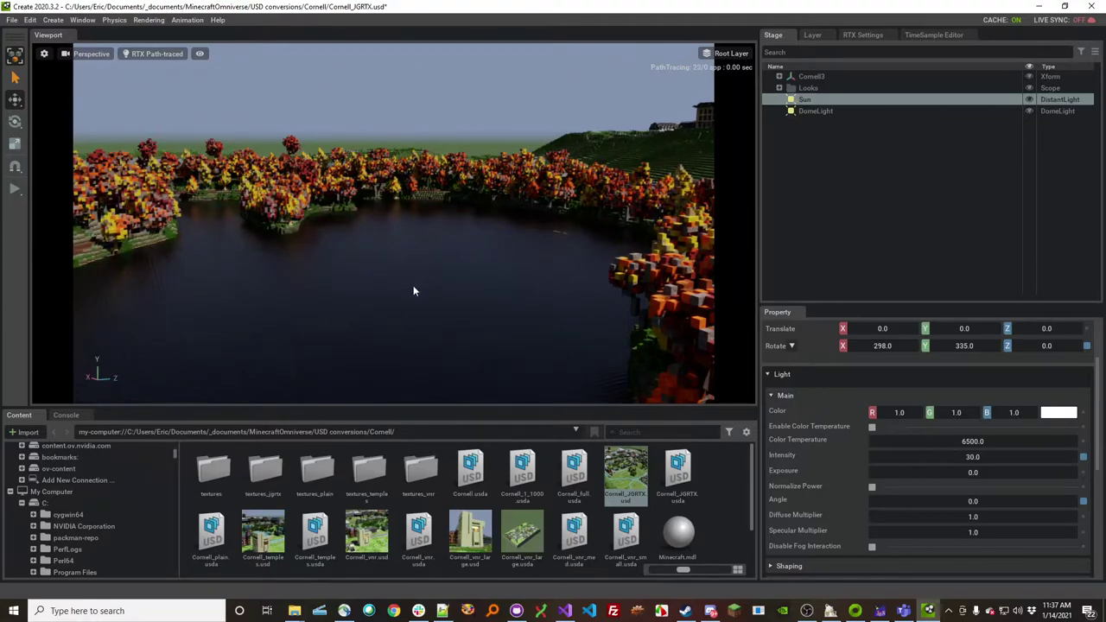
pyautogui.press('a')
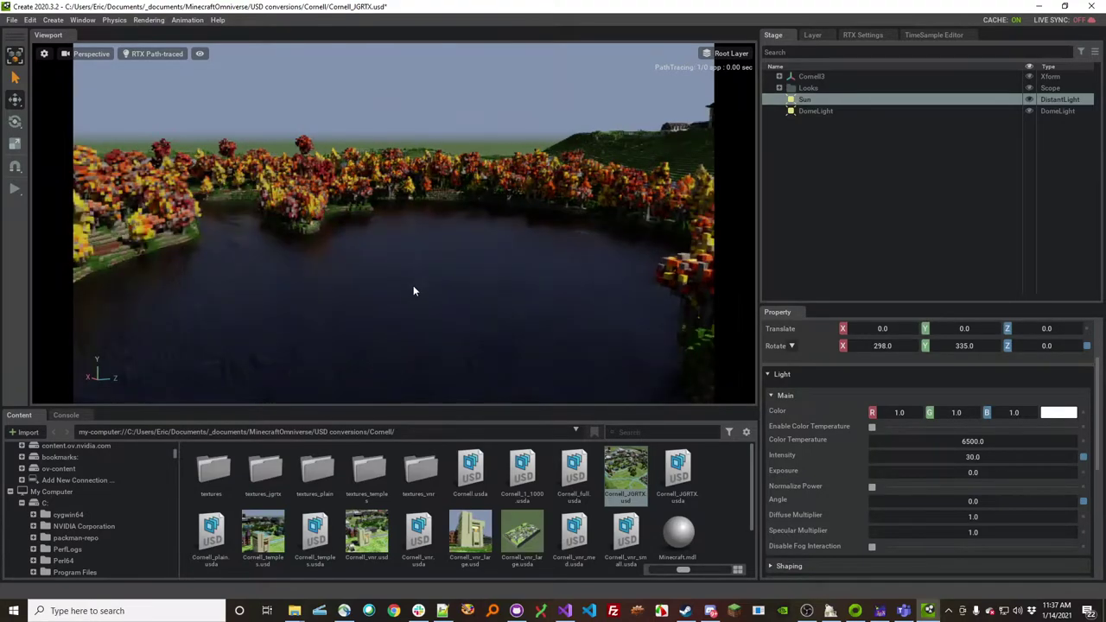